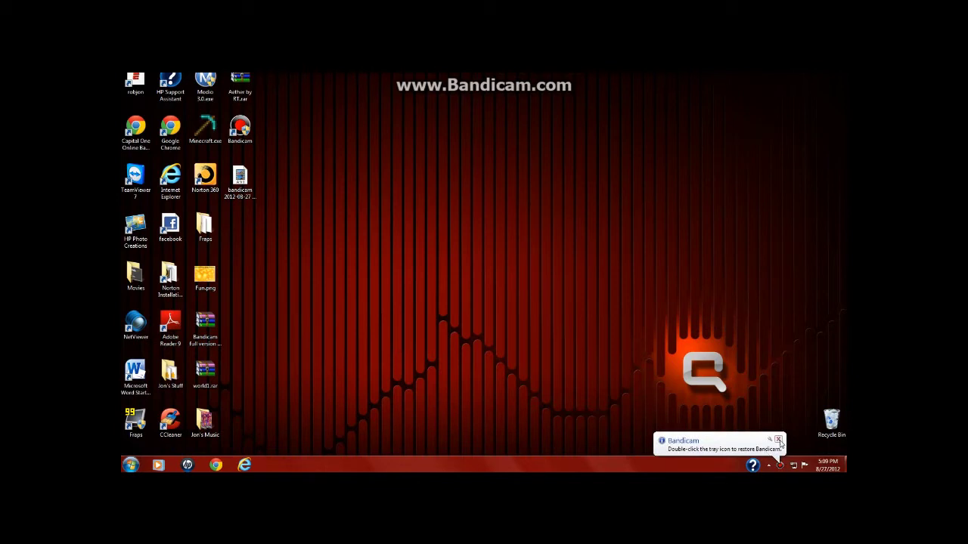
- Move the Aether by RT.rar archive to an empty area of the desktop
drag(582, 300, 368, 396)
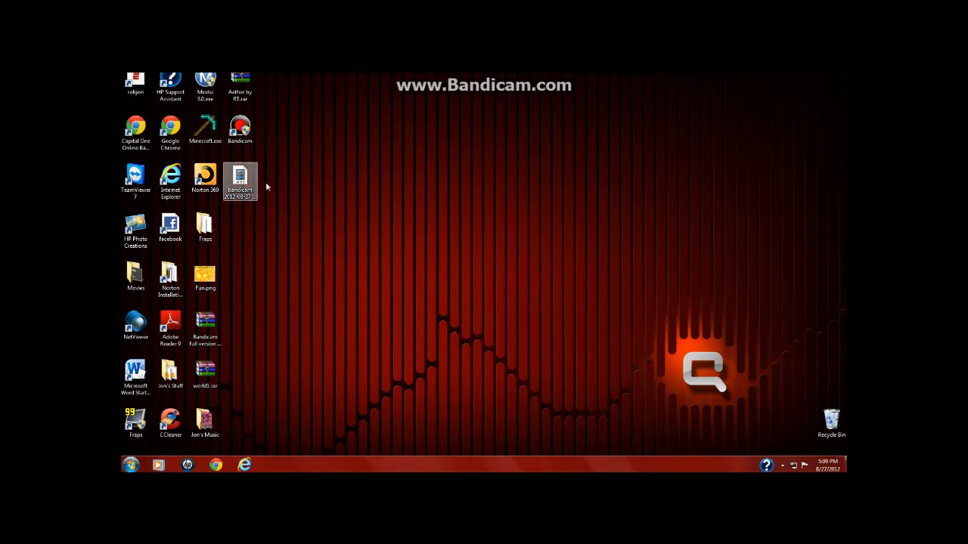
drag(240, 87, 304, 289)
drag(371, 234, 379, 390)
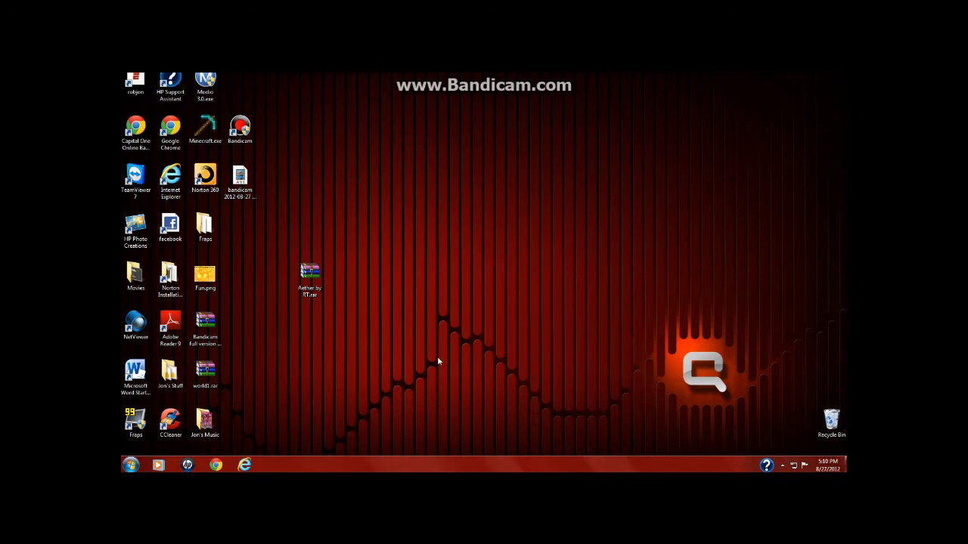
- Open the Roaming application data folder using %appdata%
key(super)
key(super)
key(super)
text(%appdata%)
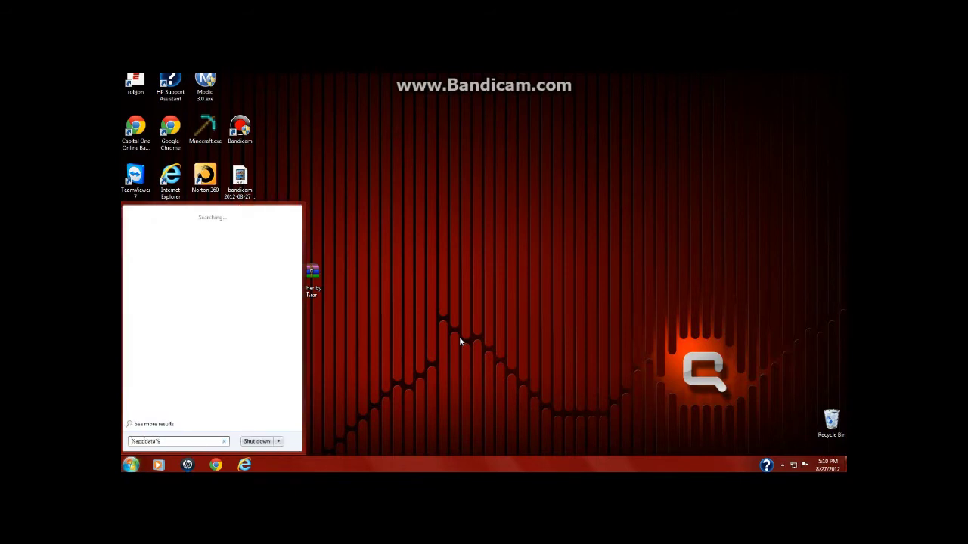
key(Return)
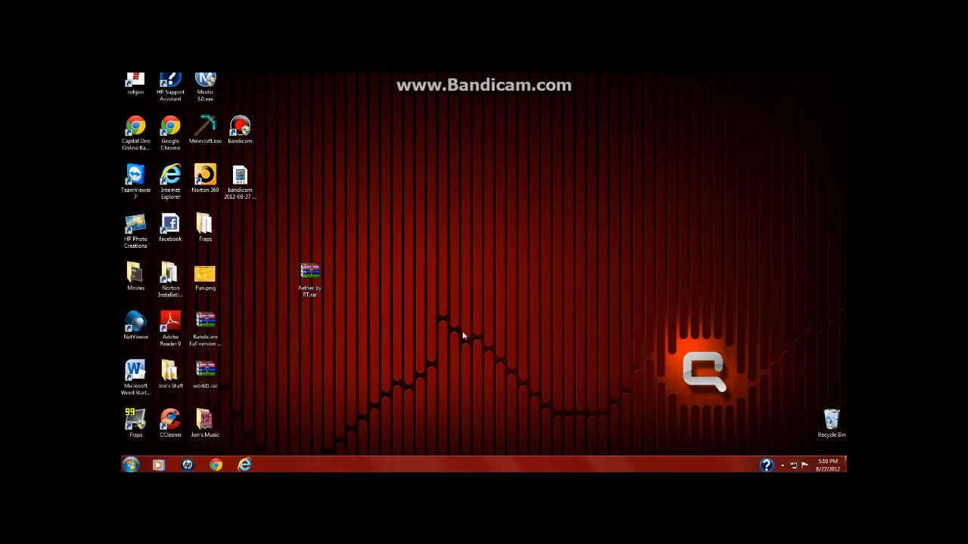
key(super+r)
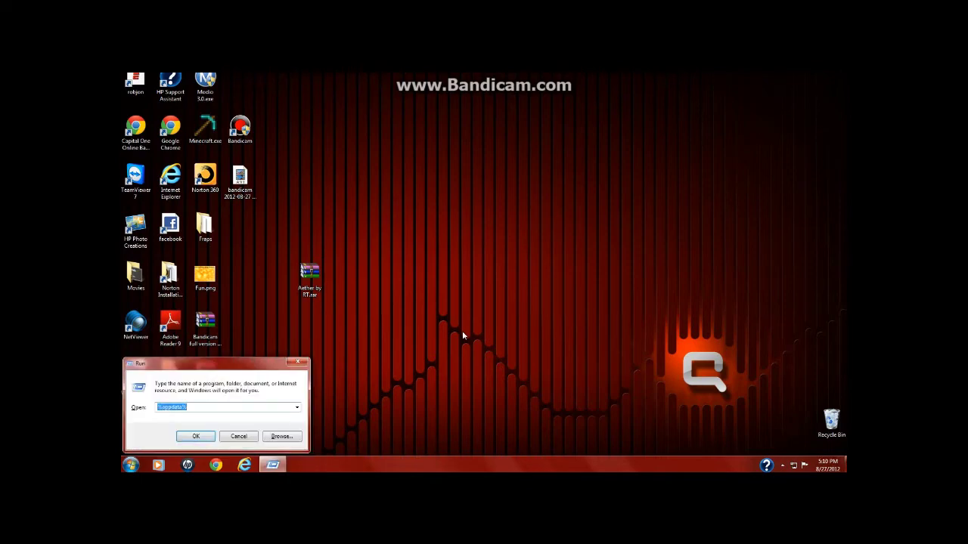
key(Return)
- Find and open the .minecraft folder in Roaming
scroll(423, 275, down, 5)
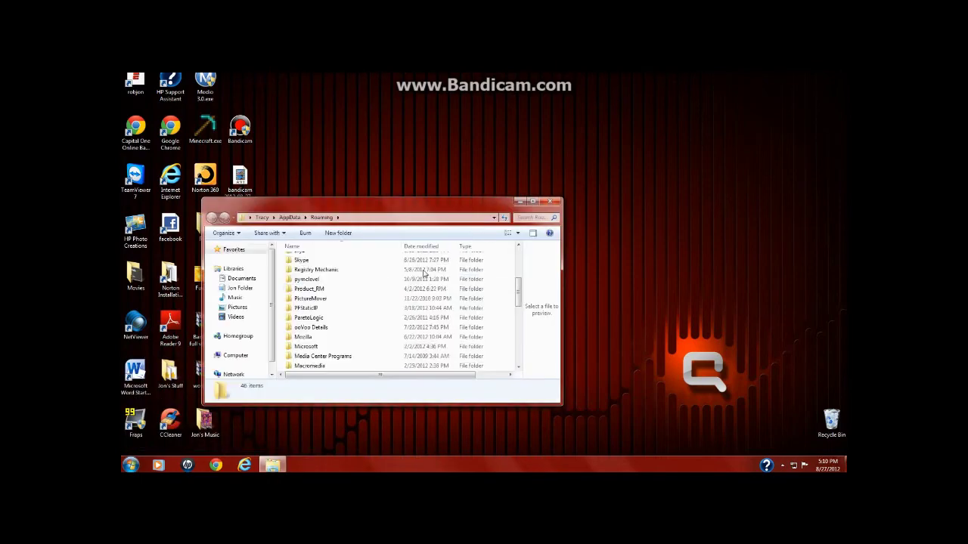
scroll(410, 309, down, 5)
click(371, 366)
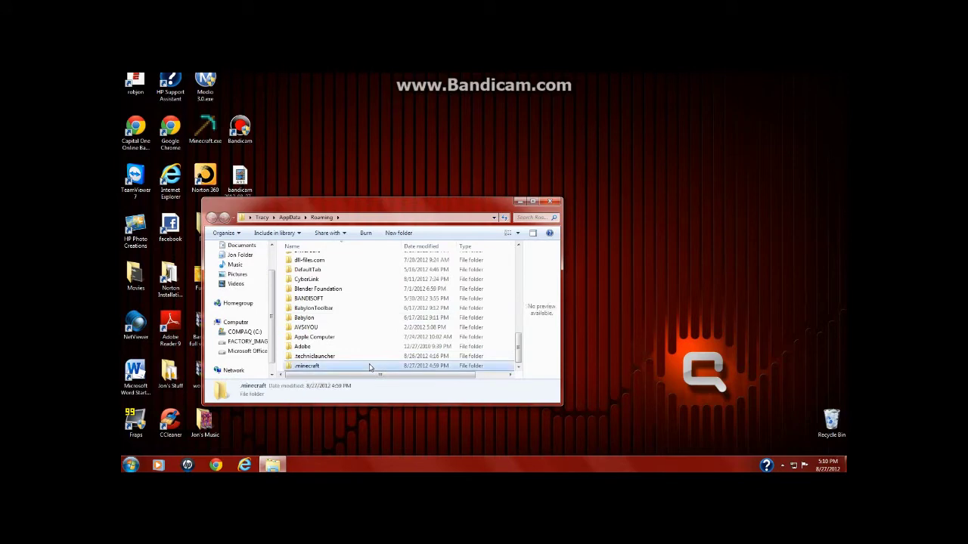
double_click(370, 366)
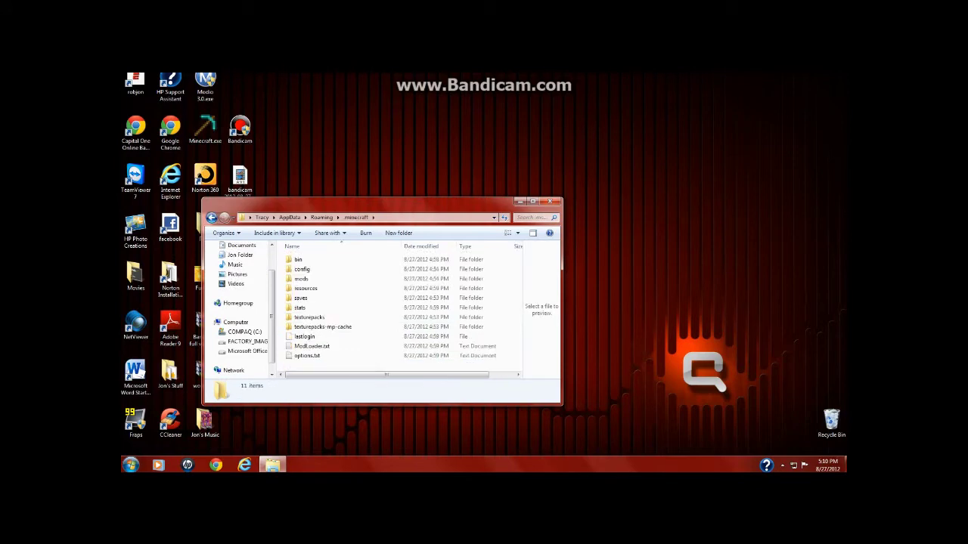
- Open the bin folder in a window beside the archive and move its minecraft.jar to the Recycle Bin
drag(401, 202, 846, 195)
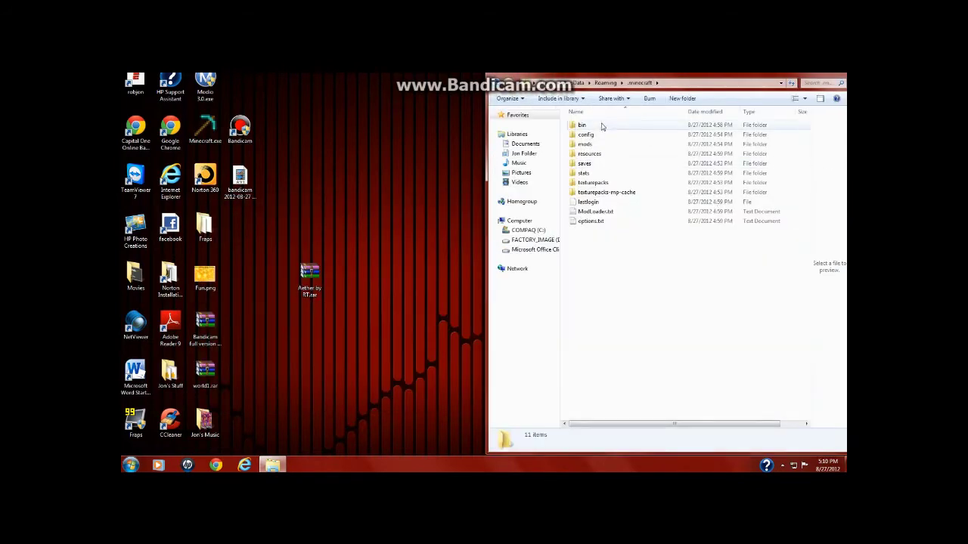
click(602, 126)
double_click(602, 126)
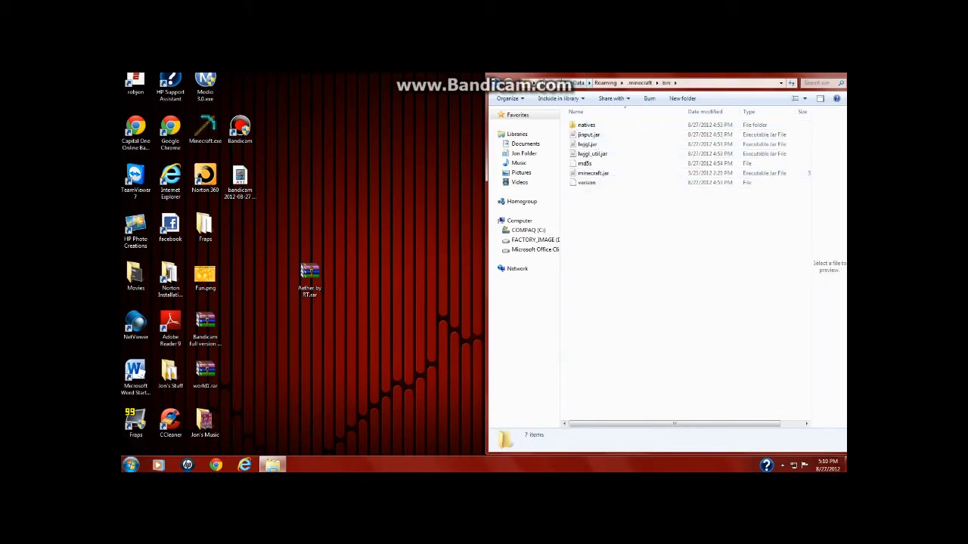
key(super+Left)
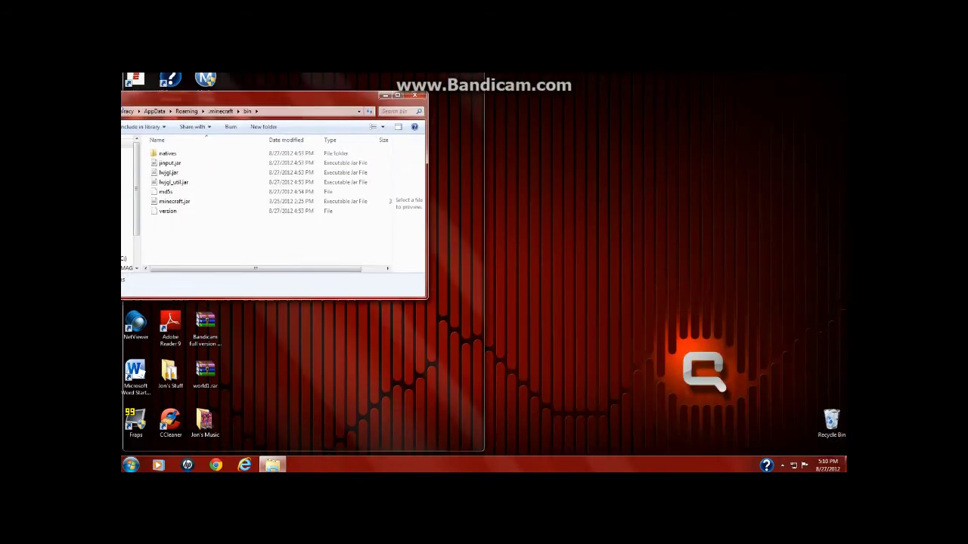
drag(206, 99, 485, 131)
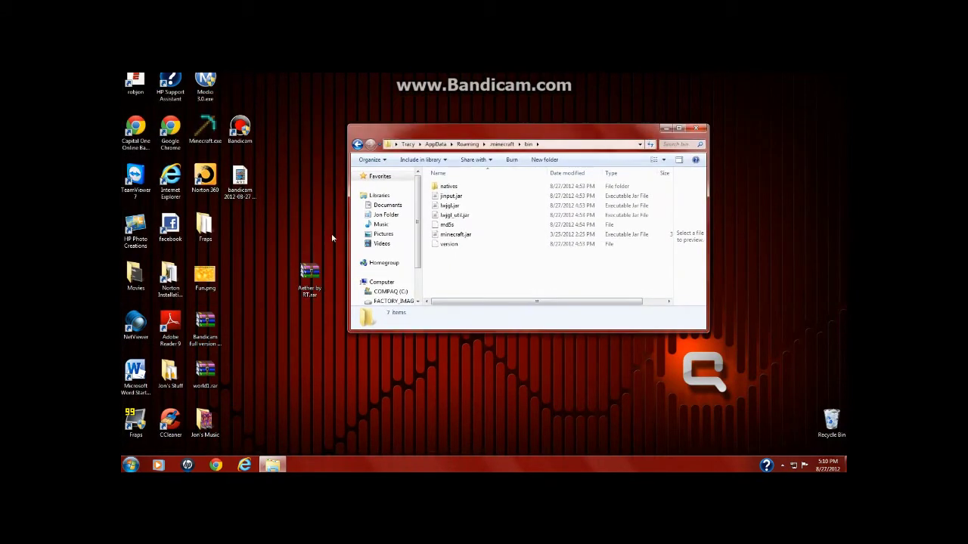
drag(540, 236, 826, 425)
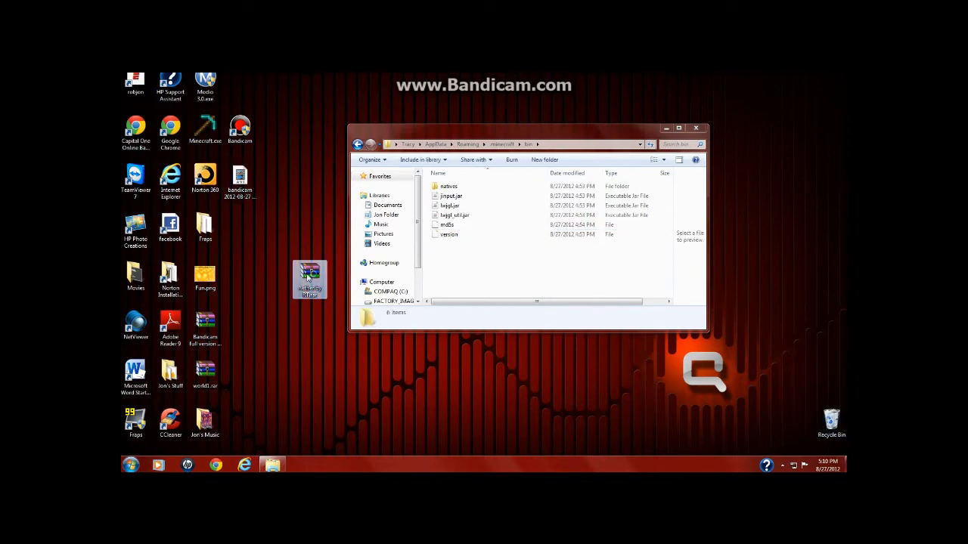
- Open Aether by RT.rar, dismiss the WinRAR licence reminder, and extract its minecraft.jar into the bin folder
click(308, 276)
double_click(309, 277)
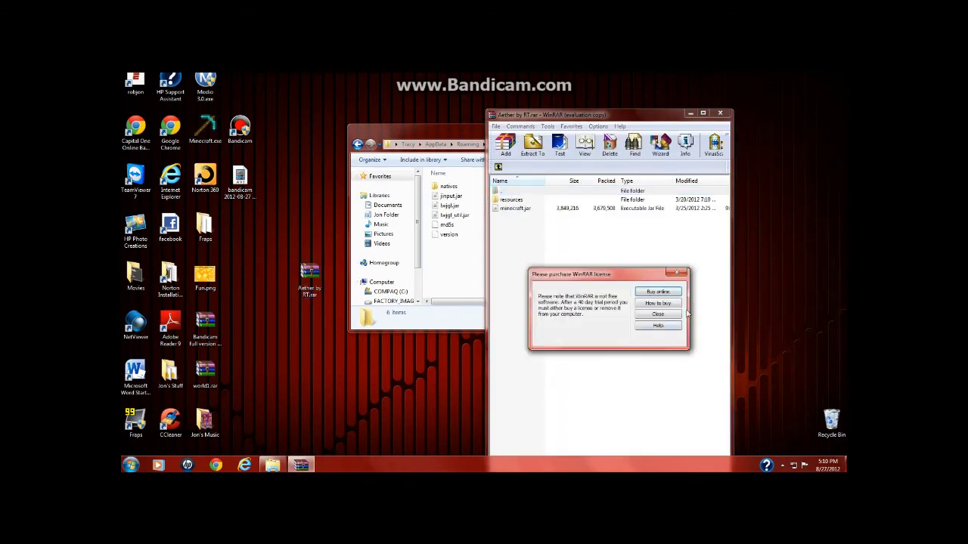
click(677, 272)
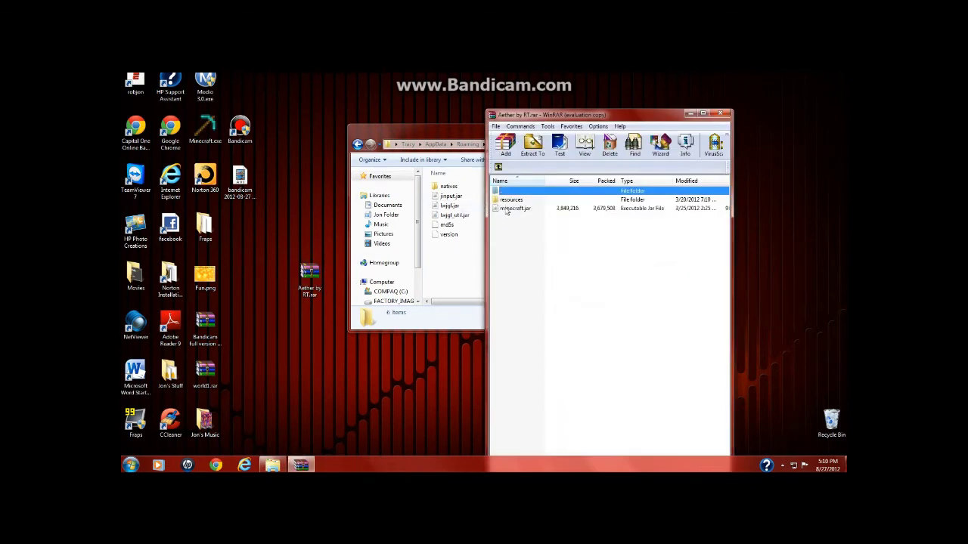
drag(507, 211, 445, 282)
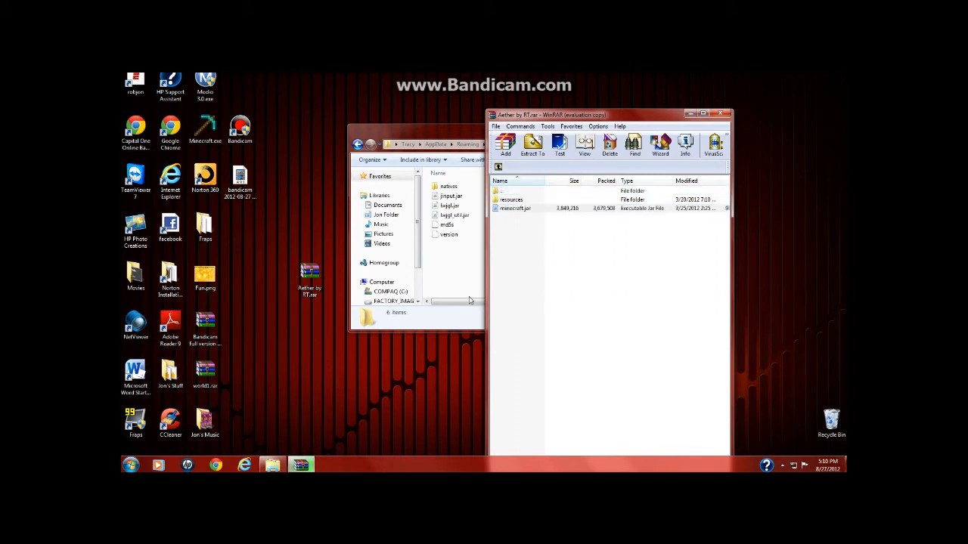
click(469, 300)
click(509, 235)
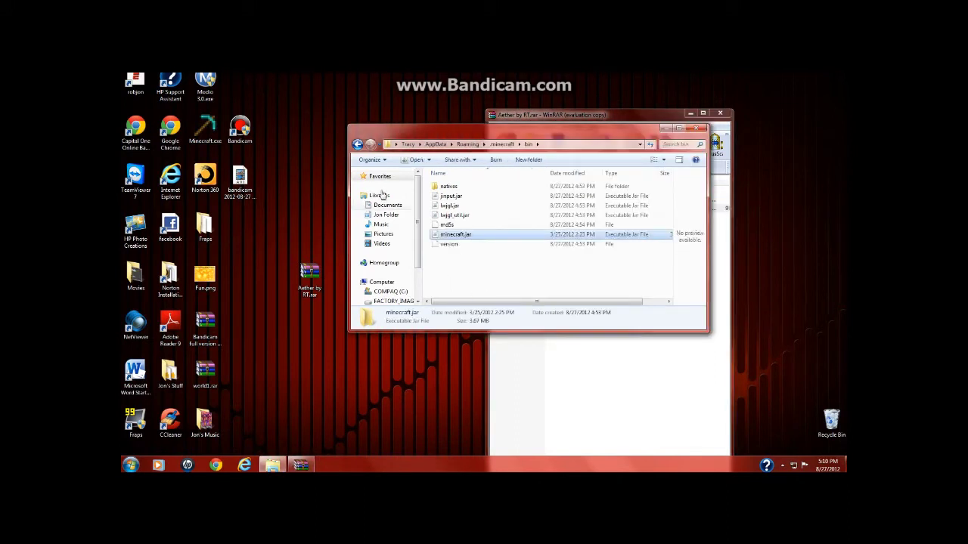
- Return to the .minecraft folder and remove its resources folder
drag(378, 135, 392, 247)
click(366, 266)
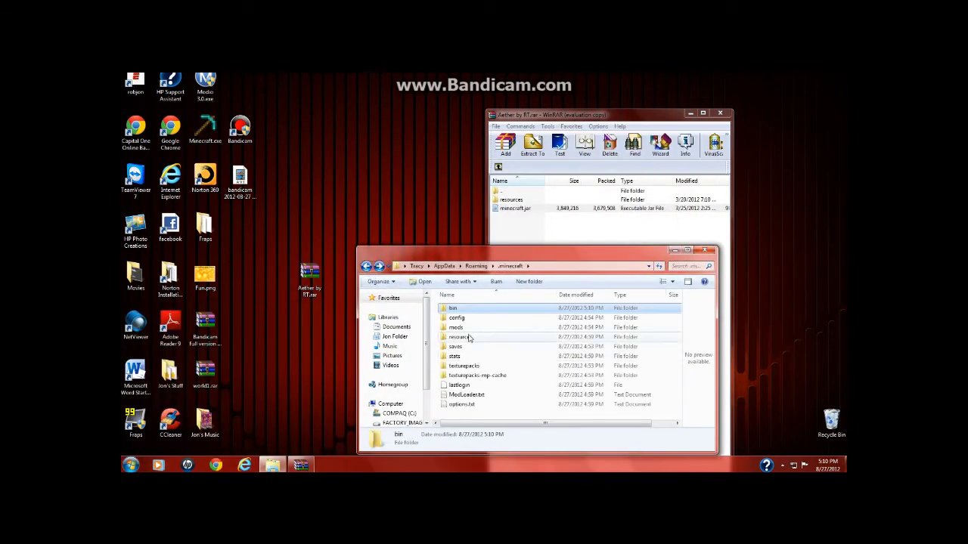
drag(468, 338, 309, 280)
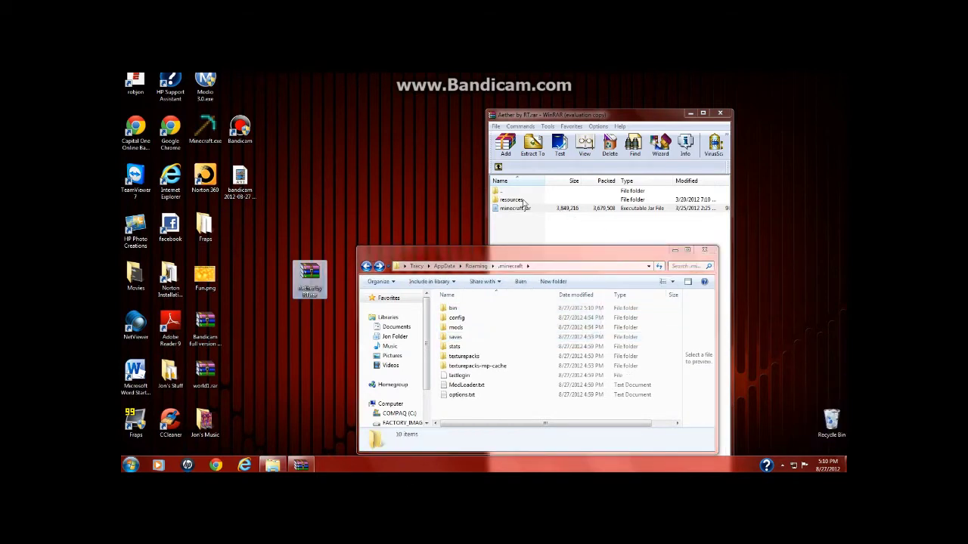
- Extract the archive's resources folder into .minecraft, and close both the folder and archive windows once extraction is done
drag(522, 203, 456, 410)
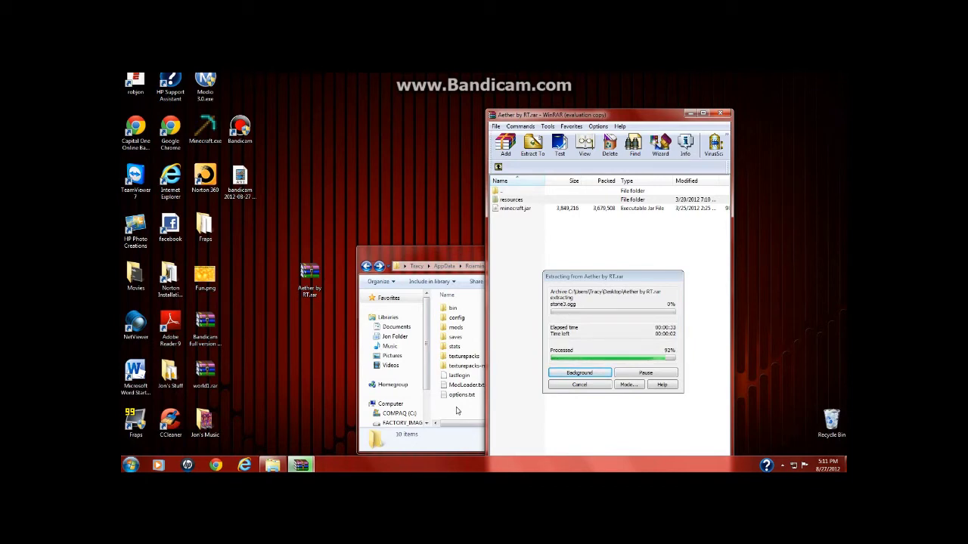
click(457, 410)
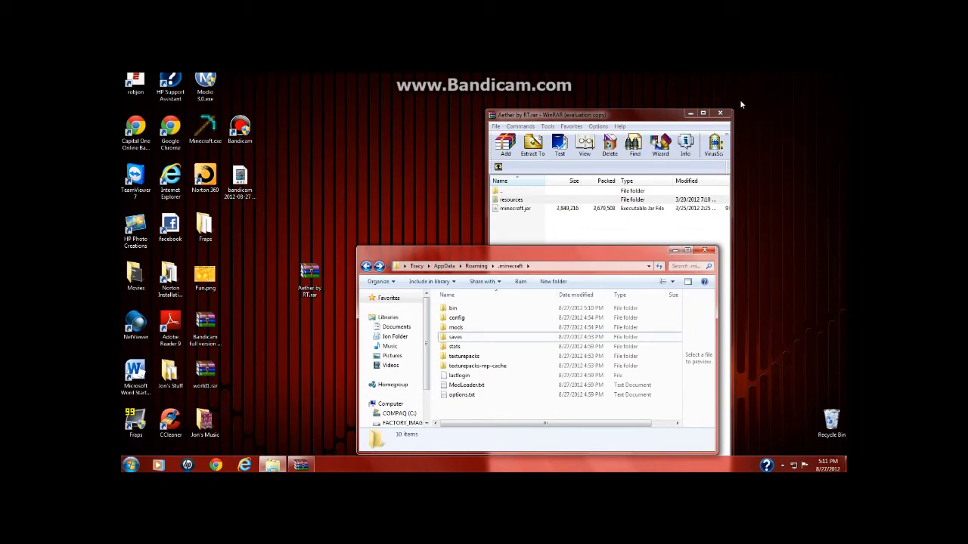
click(711, 250)
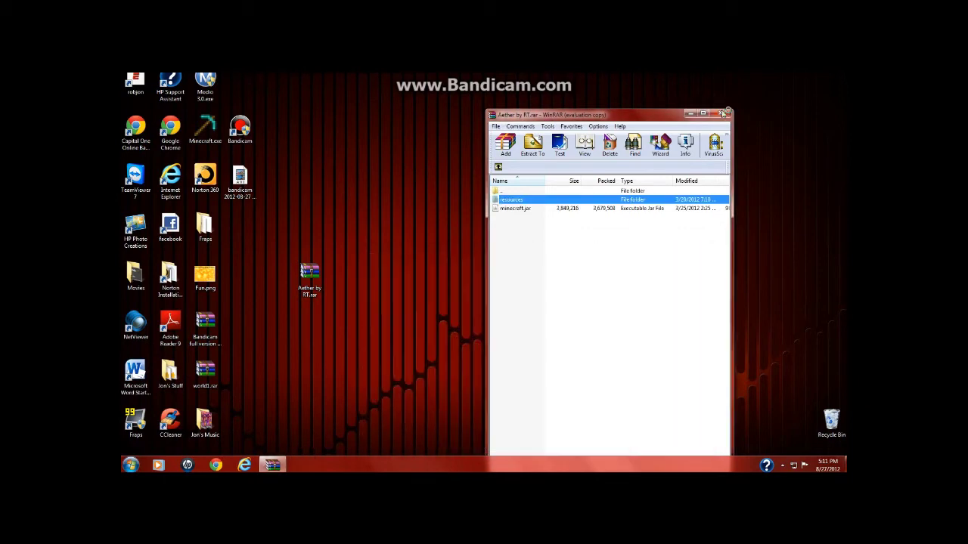
click(723, 113)
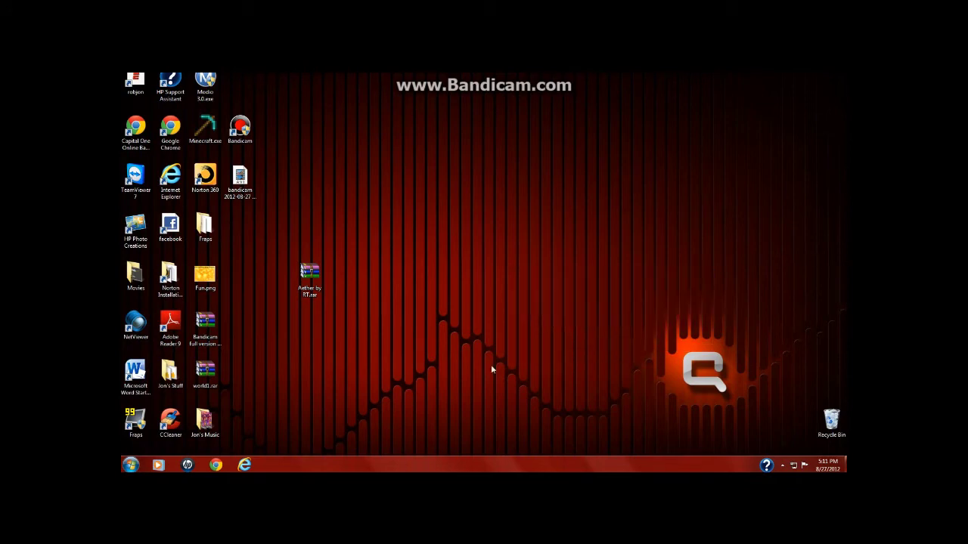
drag(490, 364, 553, 353)
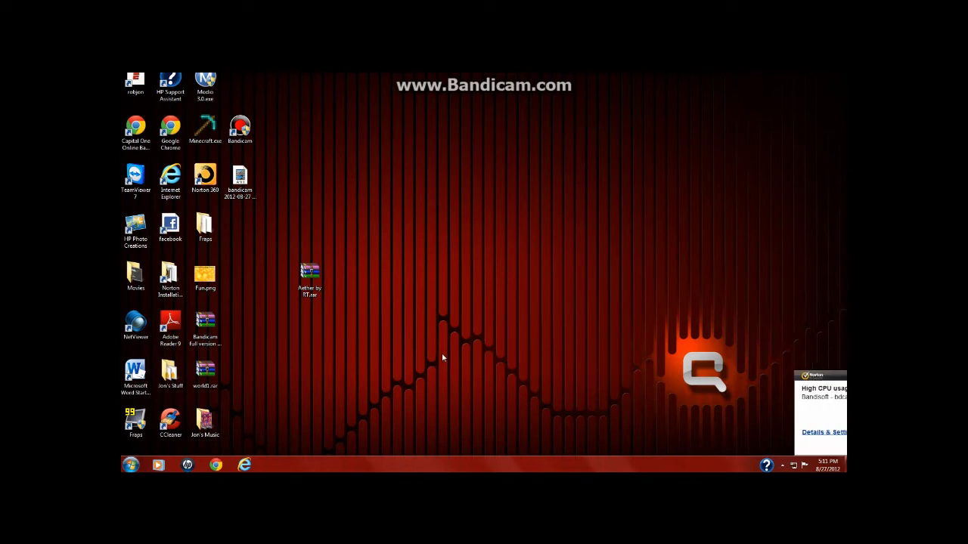
drag(444, 327, 680, 431)
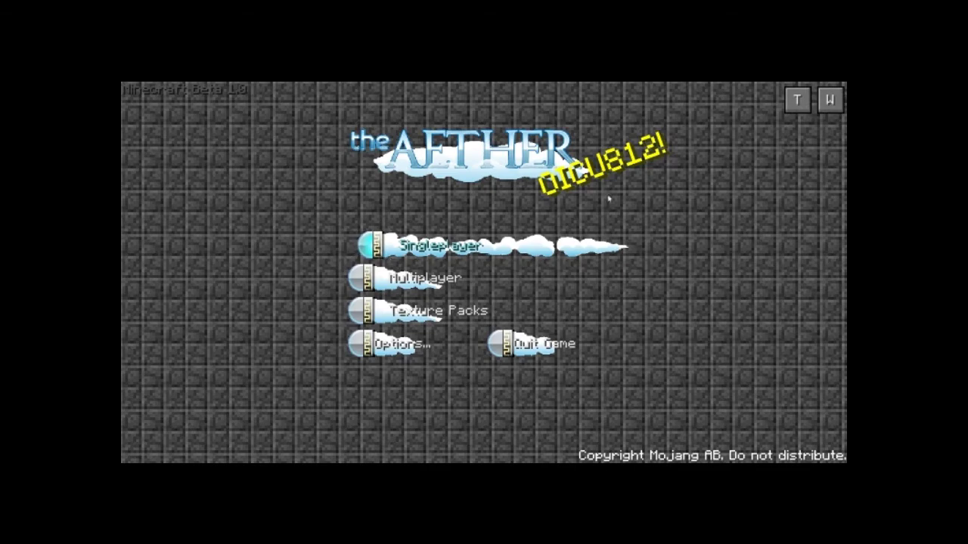
click(390, 257)
click(590, 409)
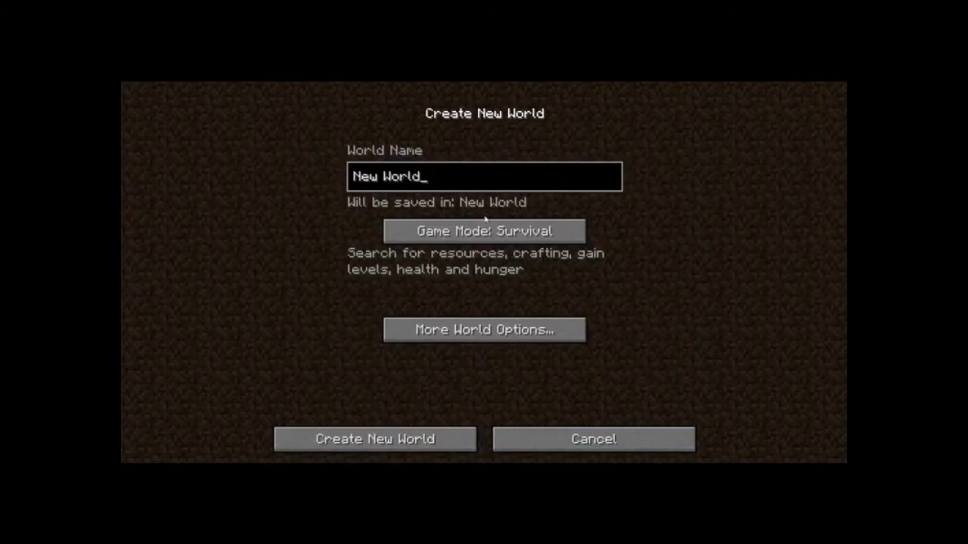
click(560, 442)
click(548, 440)
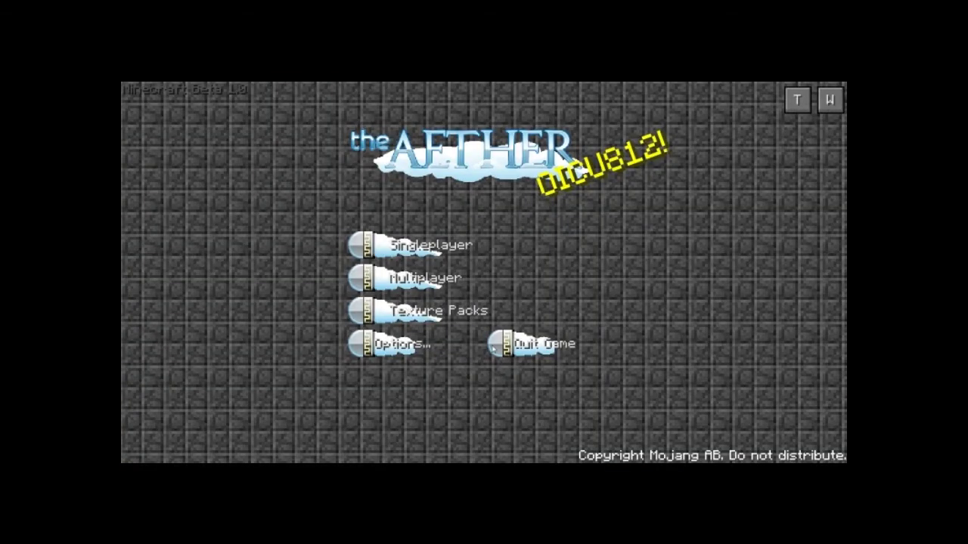
click(469, 312)
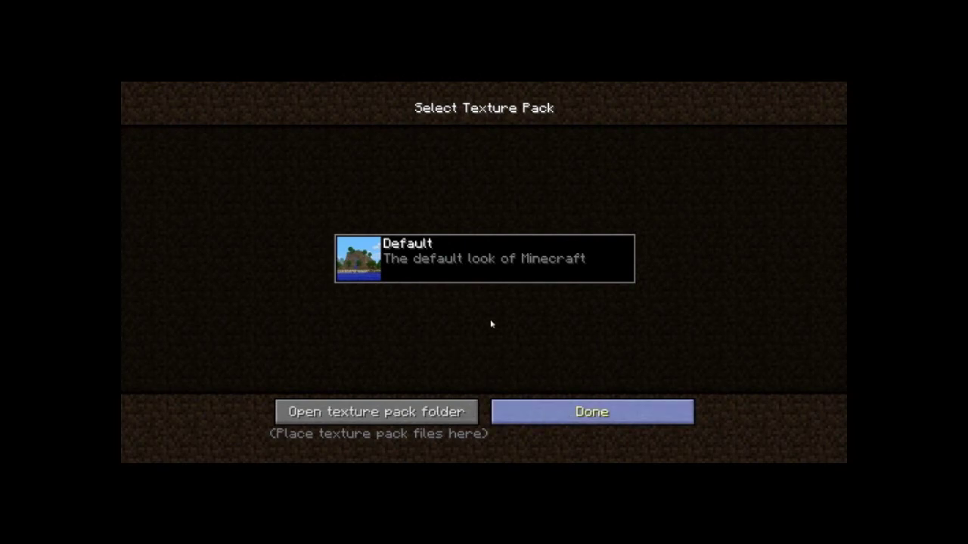
key(Escape)
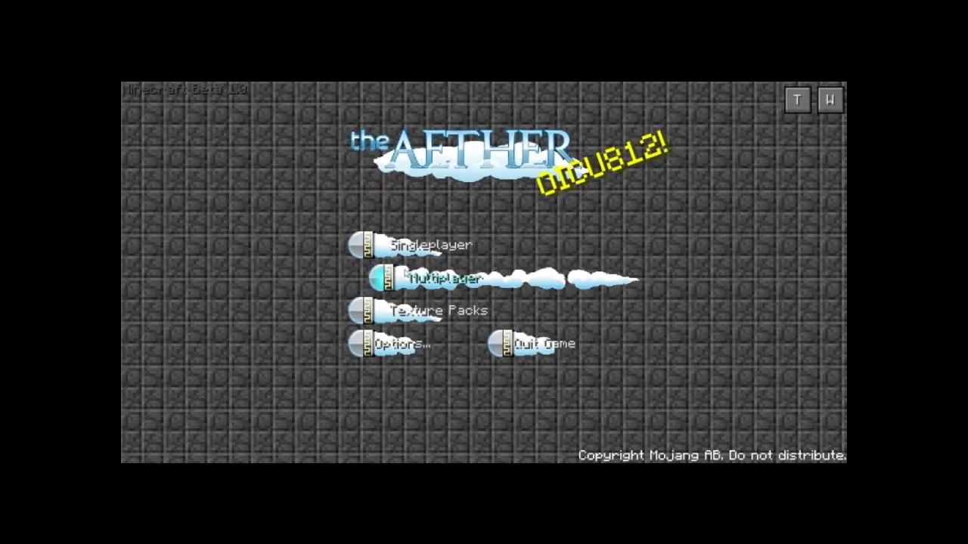
- Create a new singleplayer world named Aether I in Survival mode
click(406, 250)
click(567, 408)
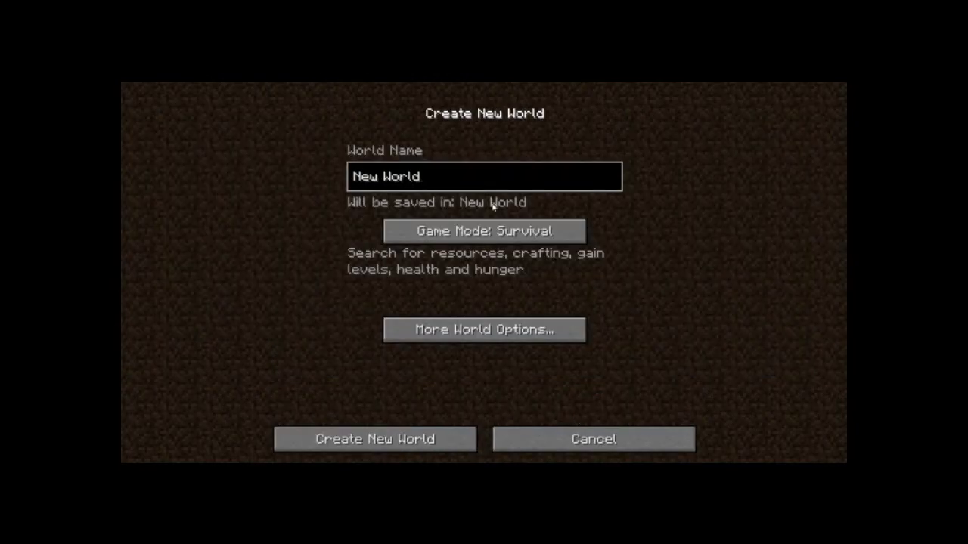
key(BackSpace)
key(BackSpace)
key(BackSpace)
key(BackSpace)
key(BackSpace)
key(BackSpace)
key(BackSpace)
key(BackSpace)
key(BackSpace)
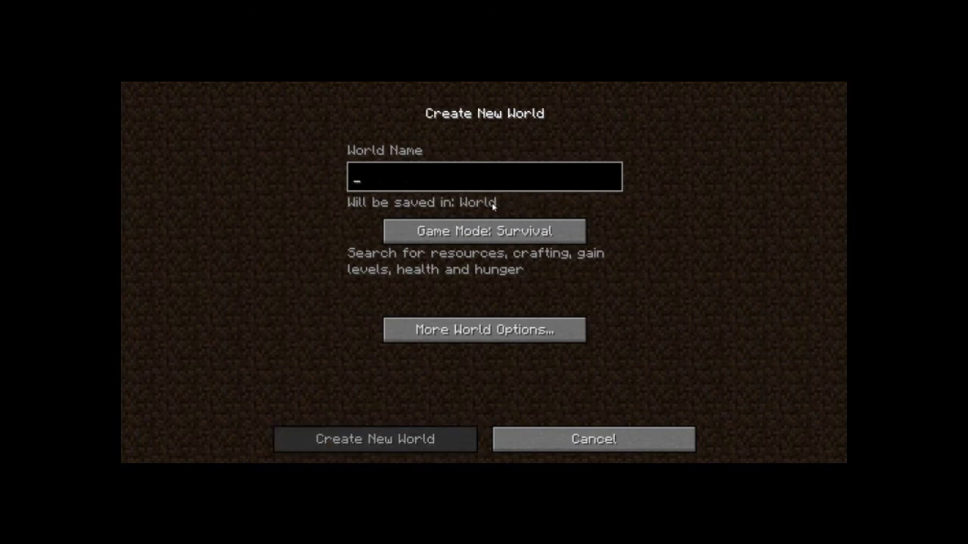
text(Aether)
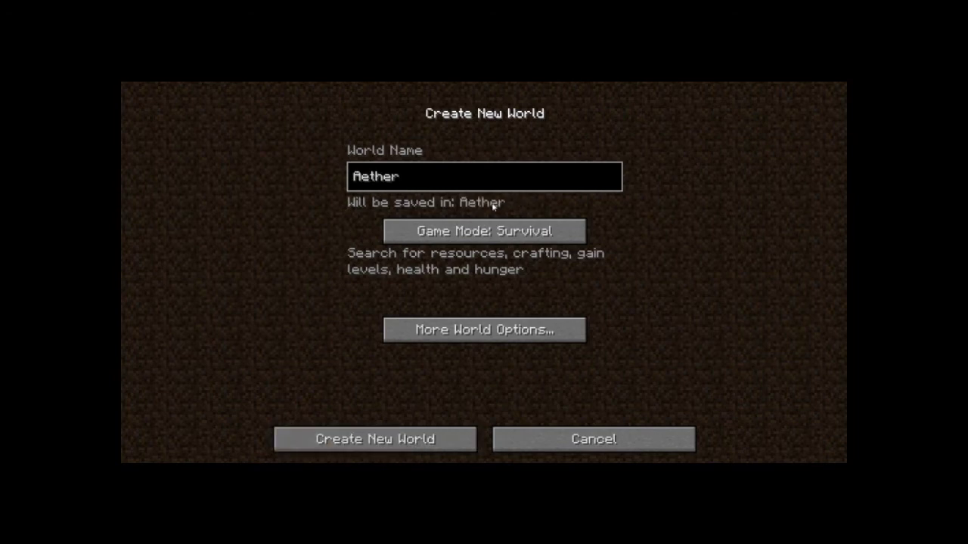
text( I)
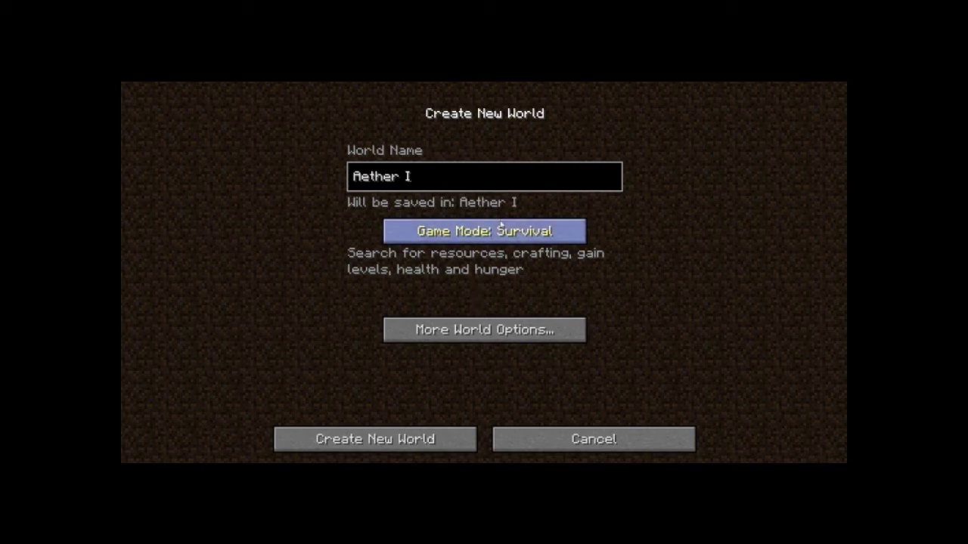
key(Tab)
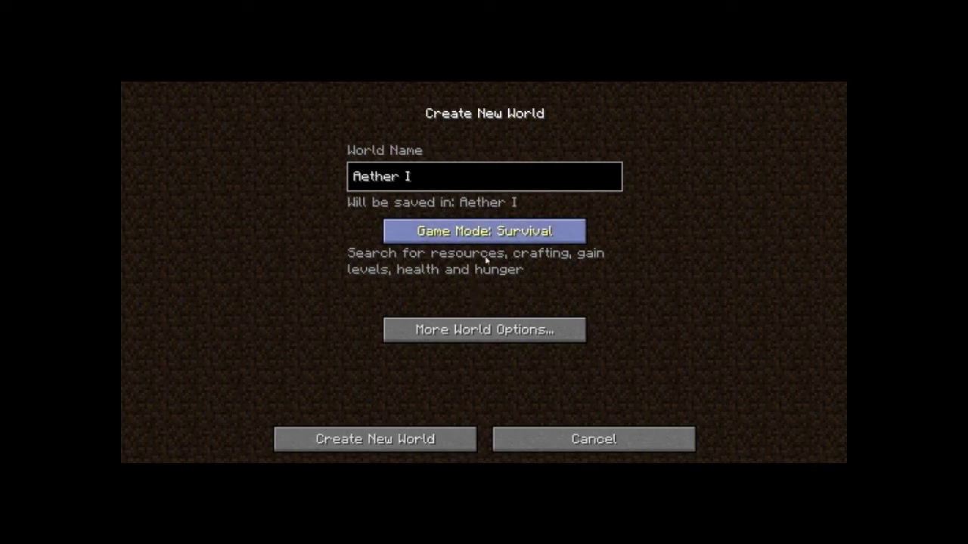
click(445, 433)
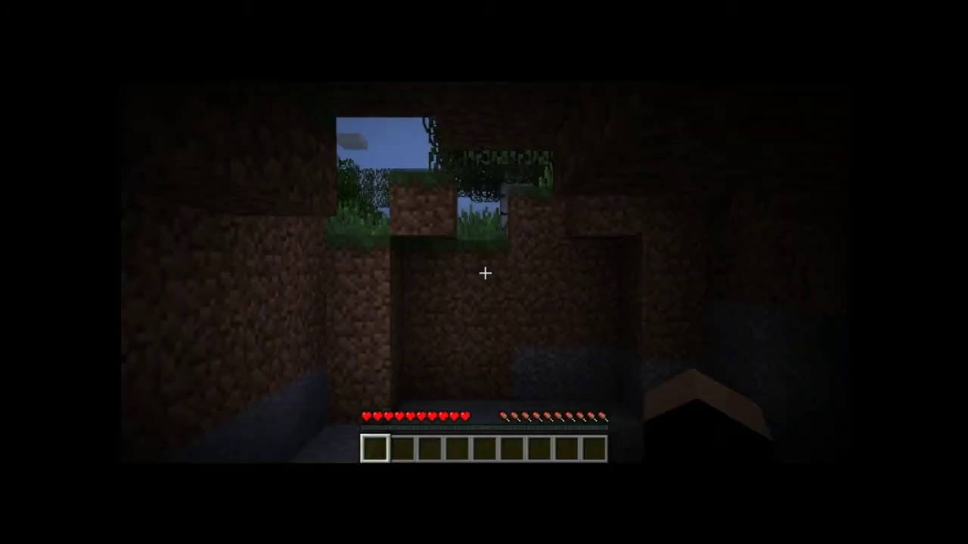
- Open the game options, lower the music volume to 2% and turn the sound off
key(Escape)
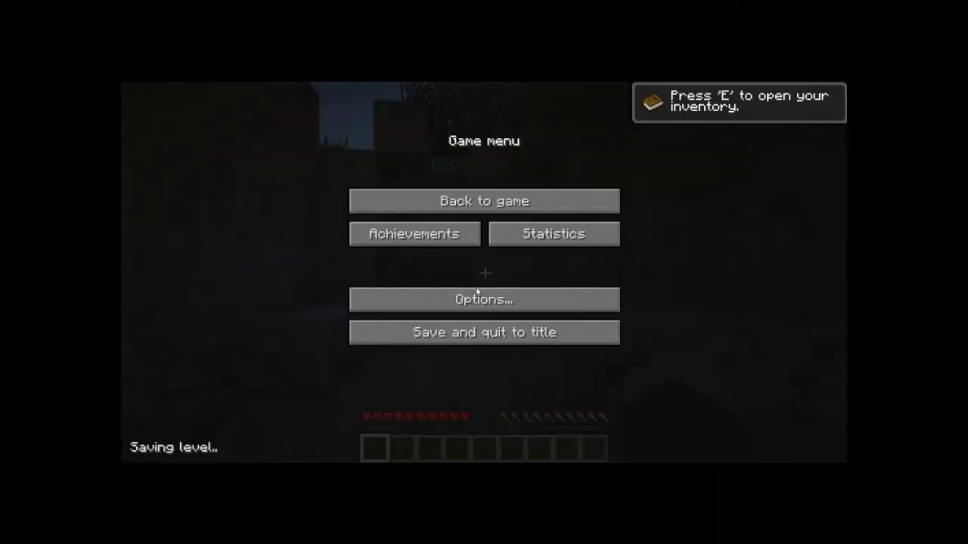
click(484, 298)
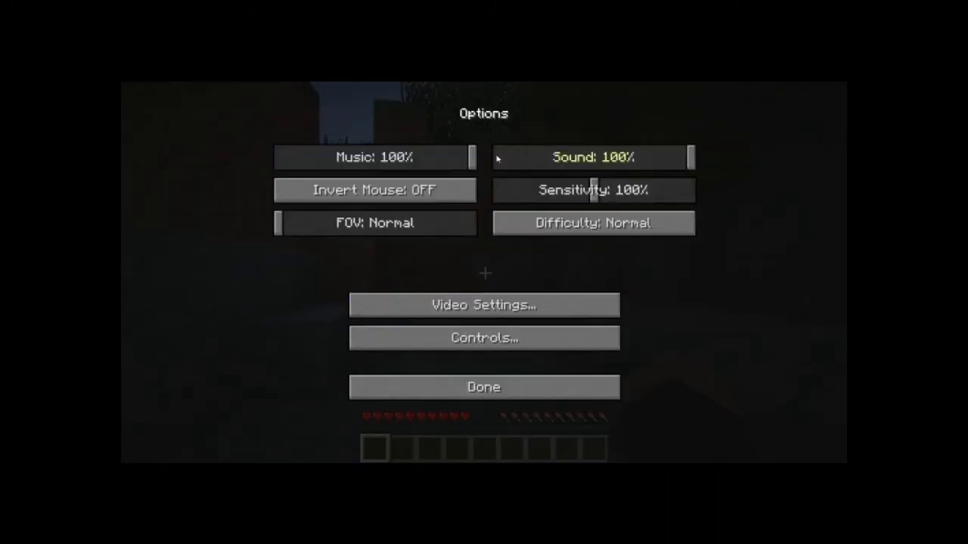
click(280, 165)
- In the video settings, choose Normal render distance, Fast graphics, smooth lighting off and Bright brightness
click(516, 310)
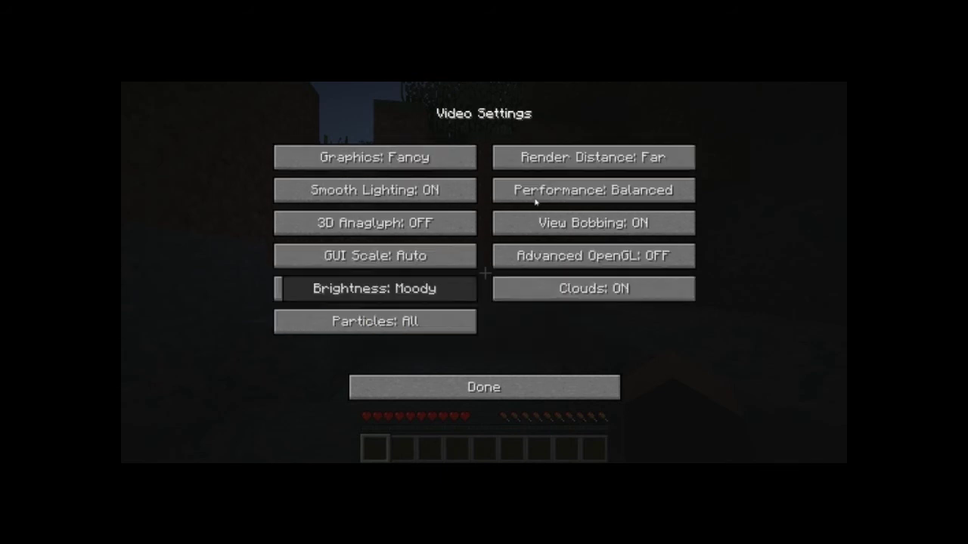
click(593, 157)
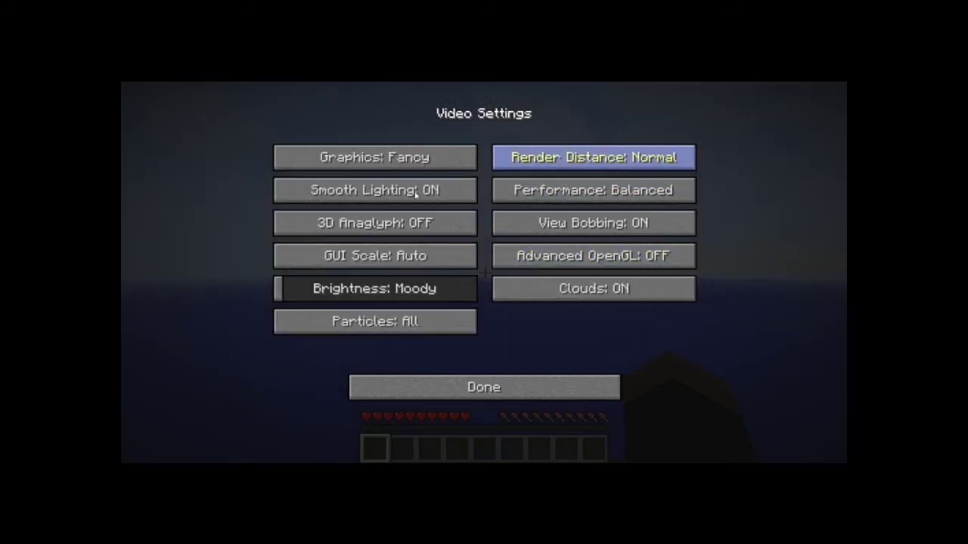
click(375, 158)
click(375, 189)
drag(488, 297, 501, 297)
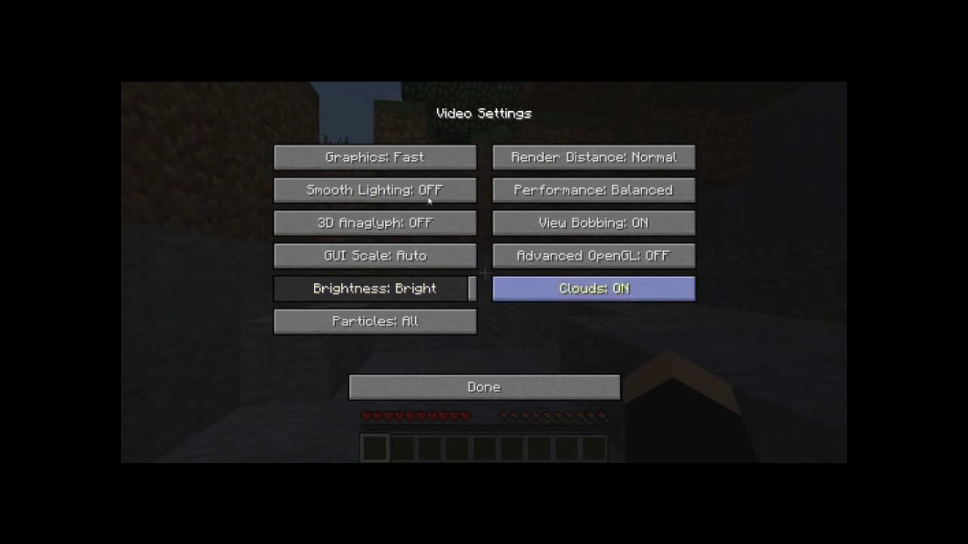
- Set performance to Max FPS, turn view bobbing and clouds off, and leave the video settings
click(461, 194)
click(462, 191)
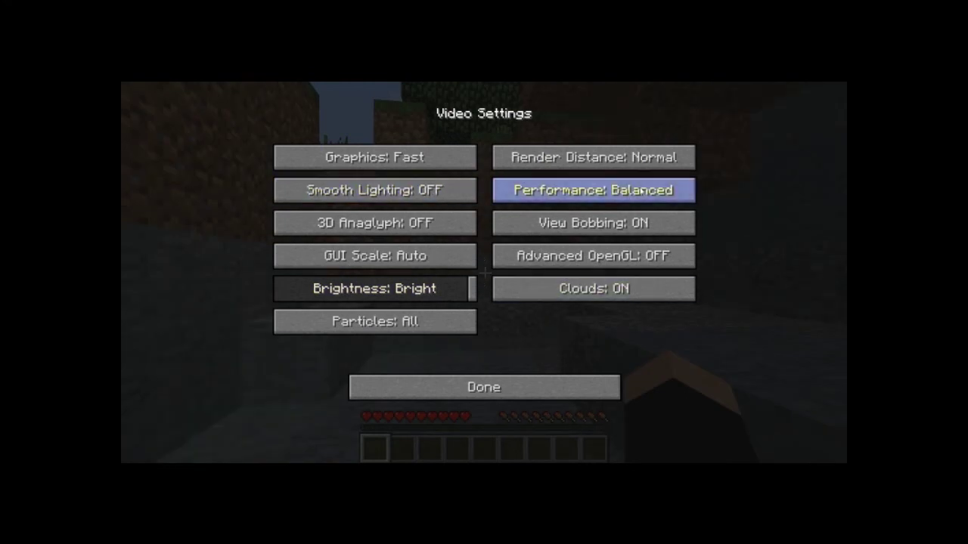
click(597, 236)
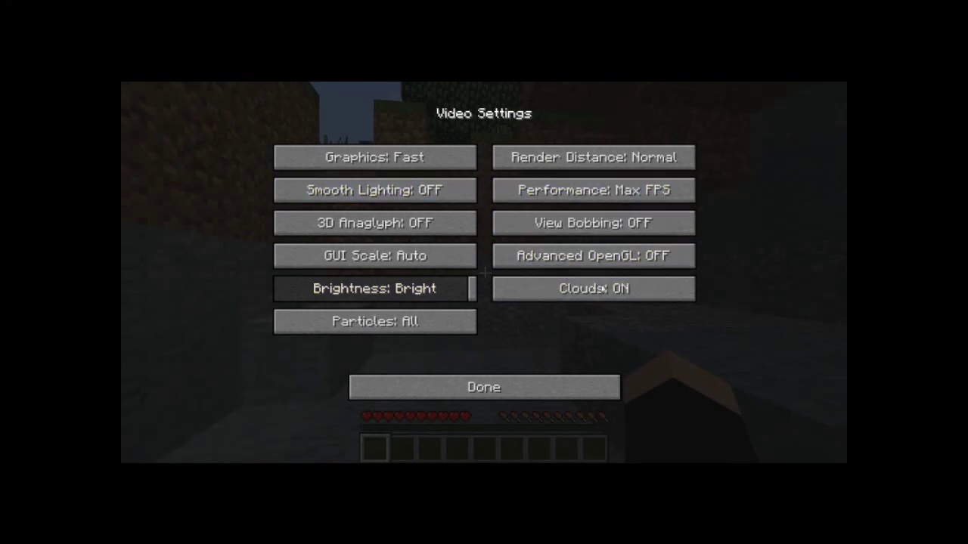
click(561, 388)
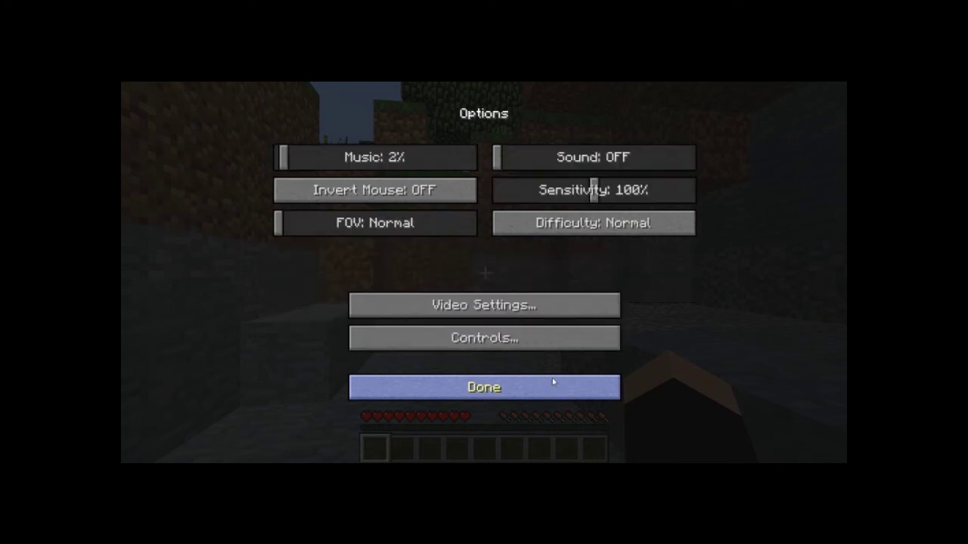
- Reopen the video settings, set particles to Minimal, and return to the game
click(424, 316)
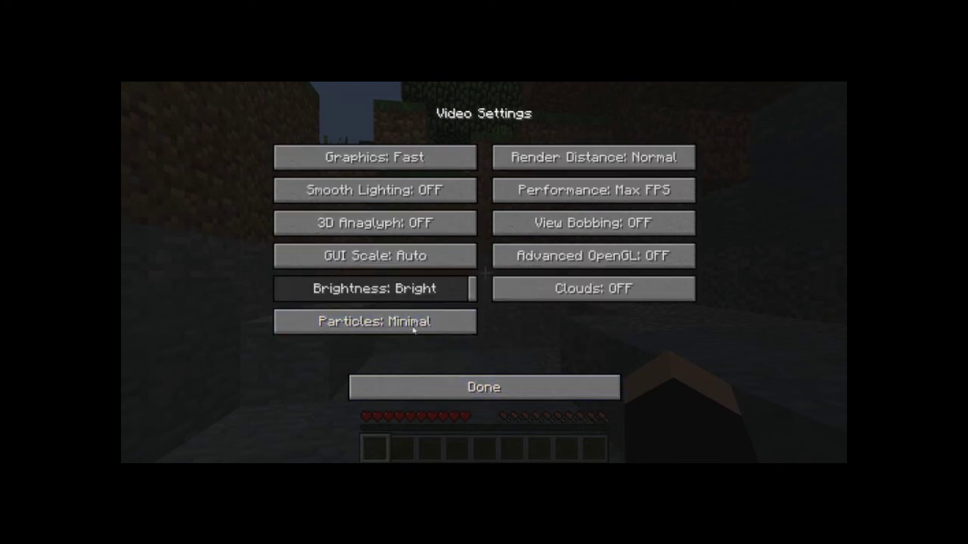
click(439, 386)
click(439, 386)
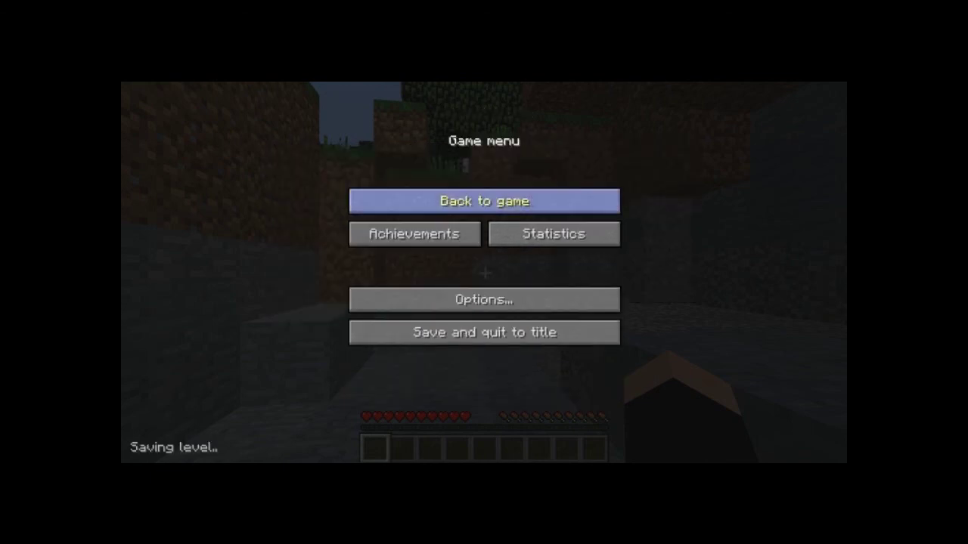
click(484, 201)
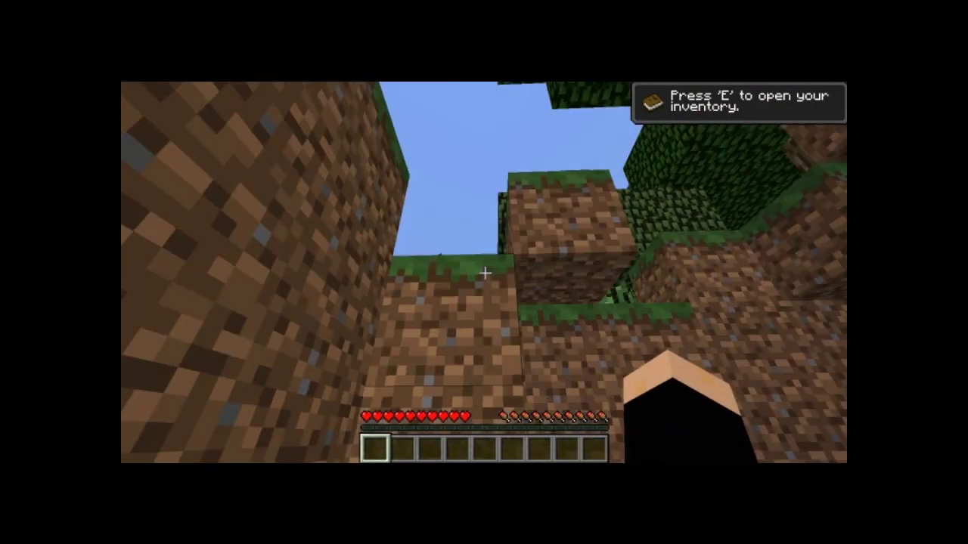
- Dig through the dirt wall of the pit, collecting the blocks, and walk out onto the grass toward the trees
click(485, 273)
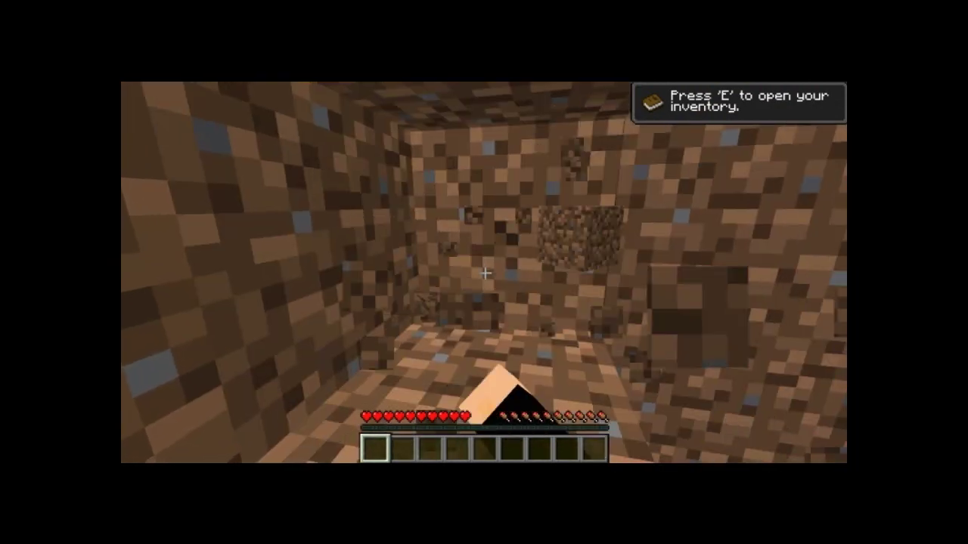
click(484, 273)
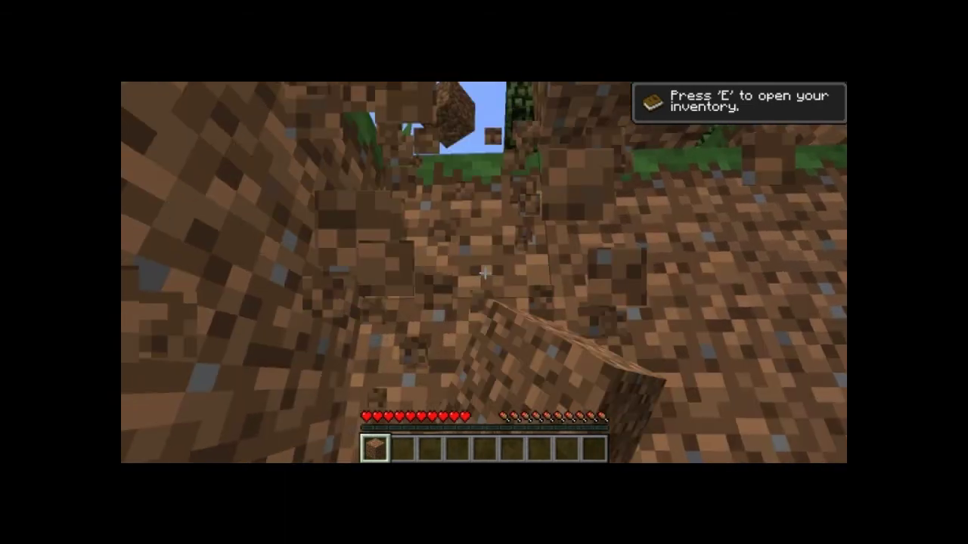
key(w)
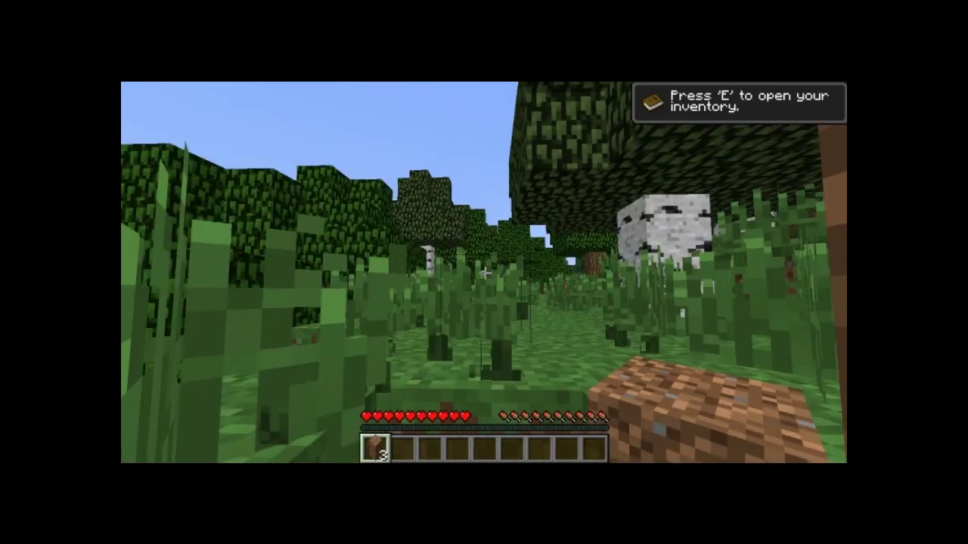
key(w)
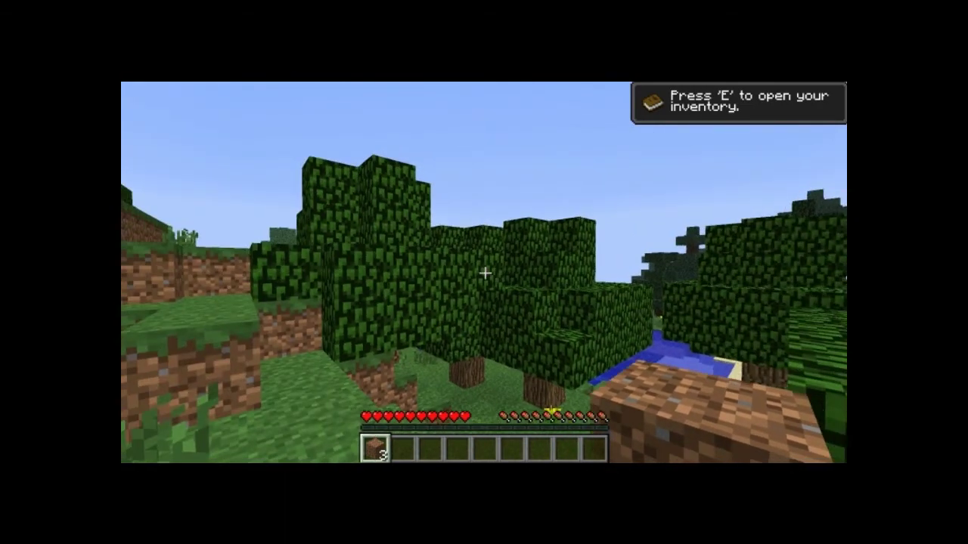